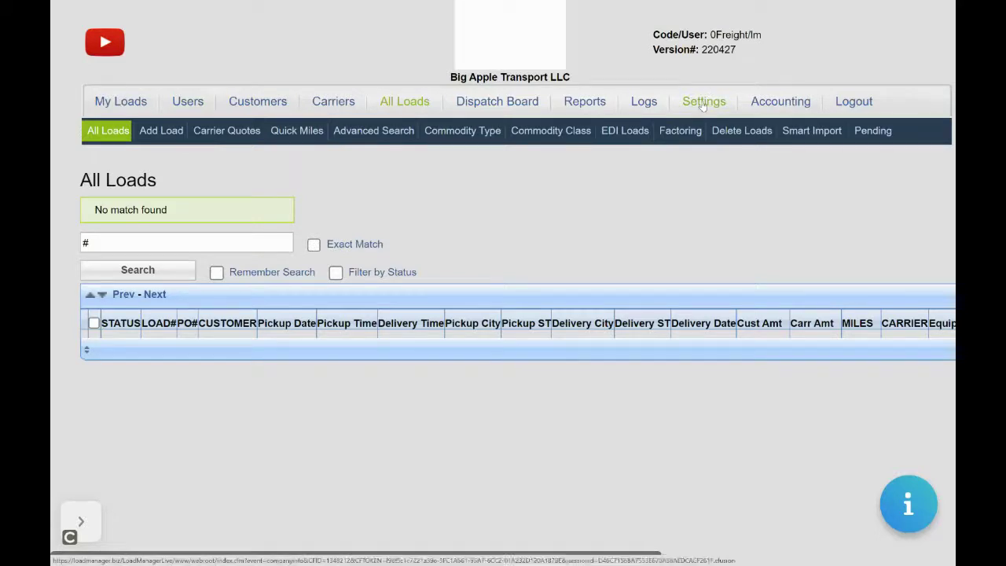
Step: Attach Big&AppleLogo (2).jpg as the company logo under Company Info and save it
click(703, 102)
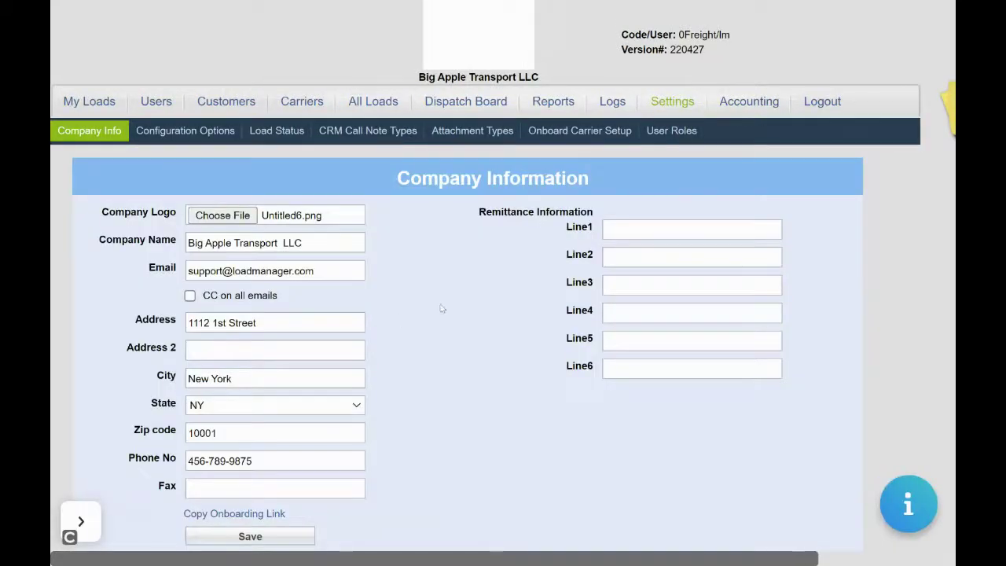
click(223, 215)
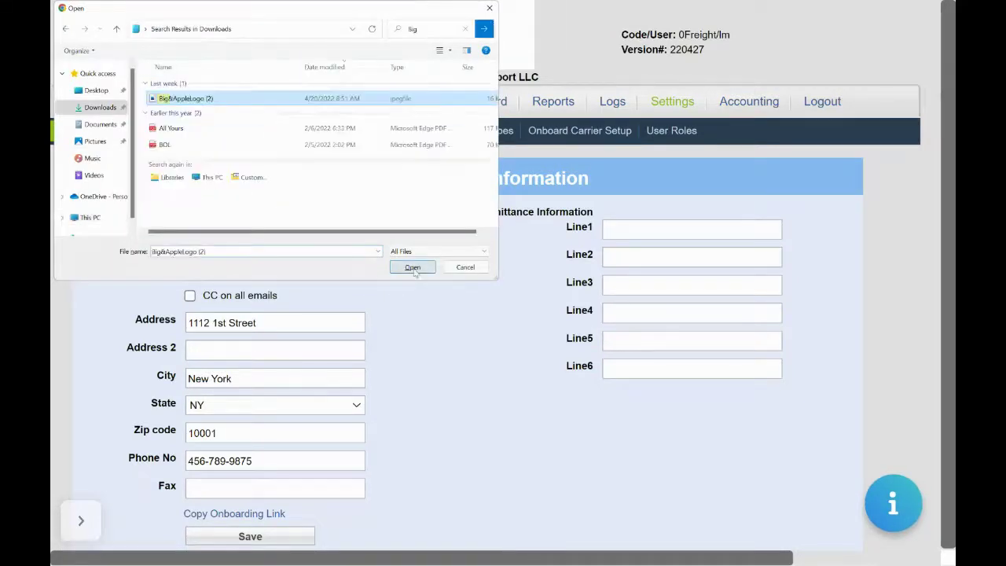
click(414, 271)
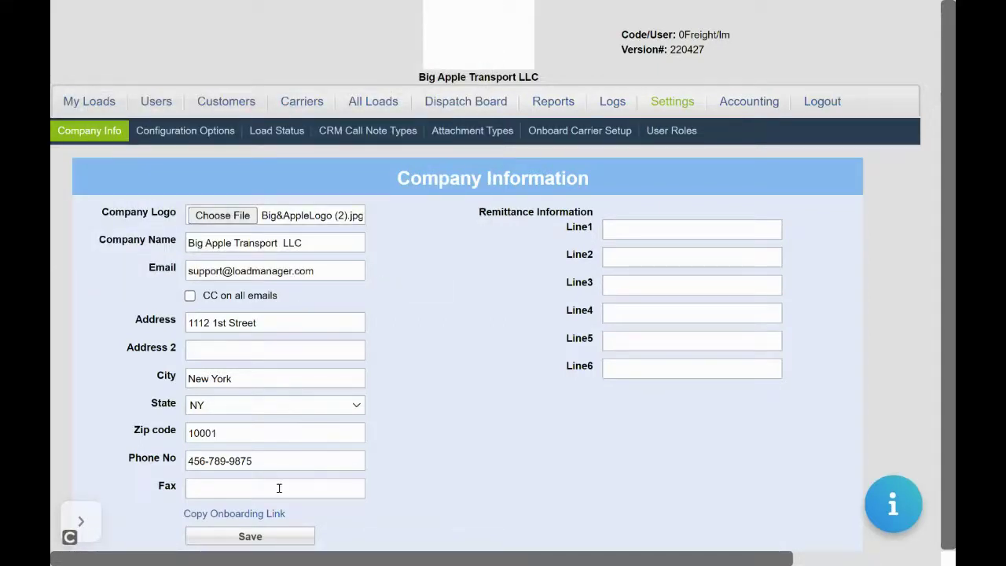
click(285, 541)
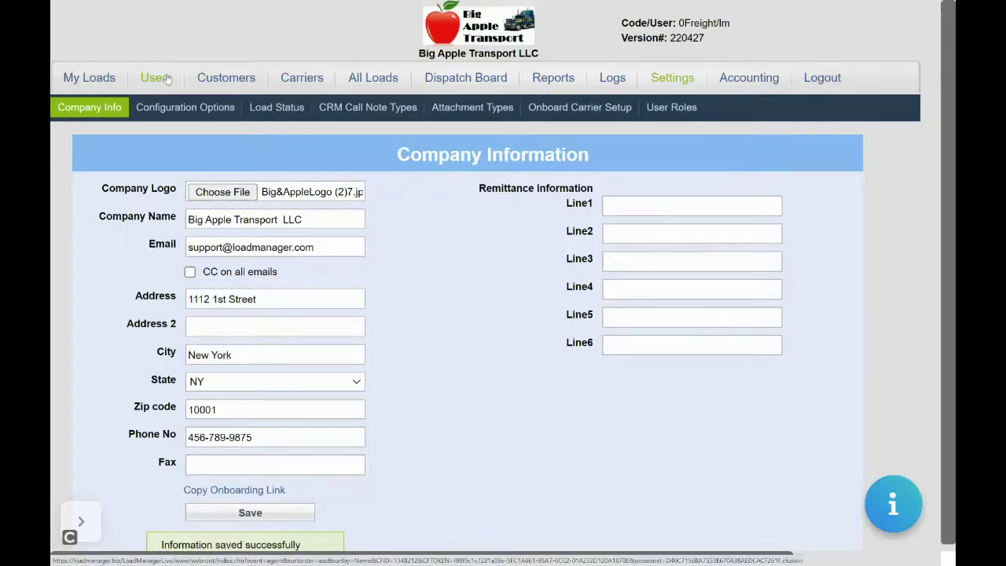
Step: Open the administrator's Edit User form from Users and replace the login password with a new one
click(157, 78)
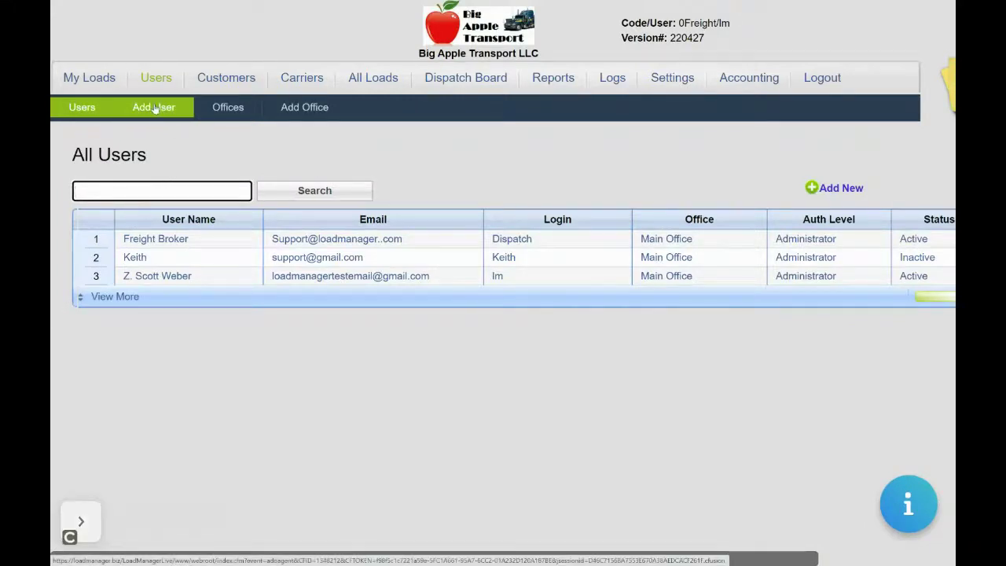
click(157, 281)
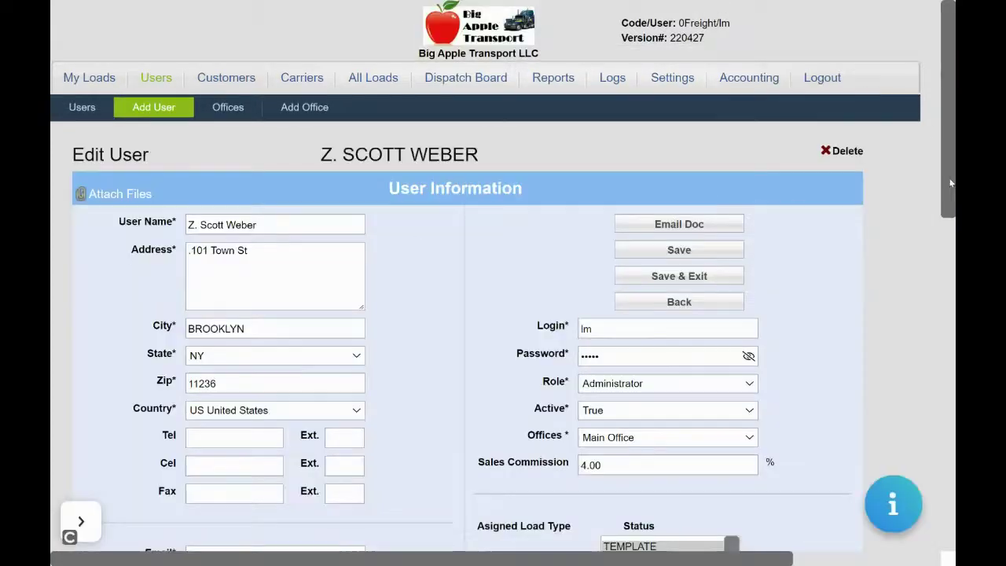
scroll(950, 180, down, 1)
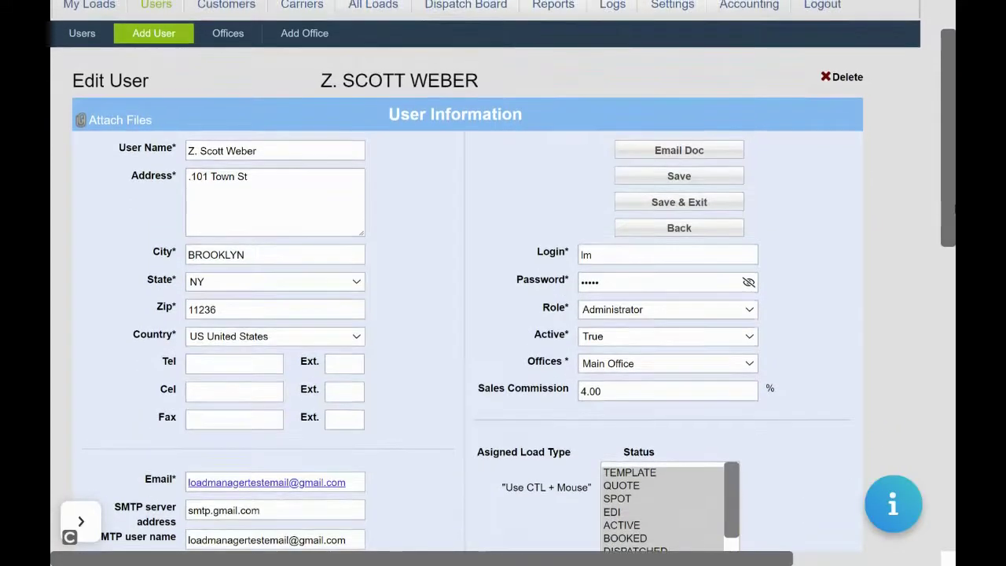
click(670, 287)
key(BackSpace)
key(BackSpace)
key(BackSpace)
key(BackSpace)
key(BackSpace)
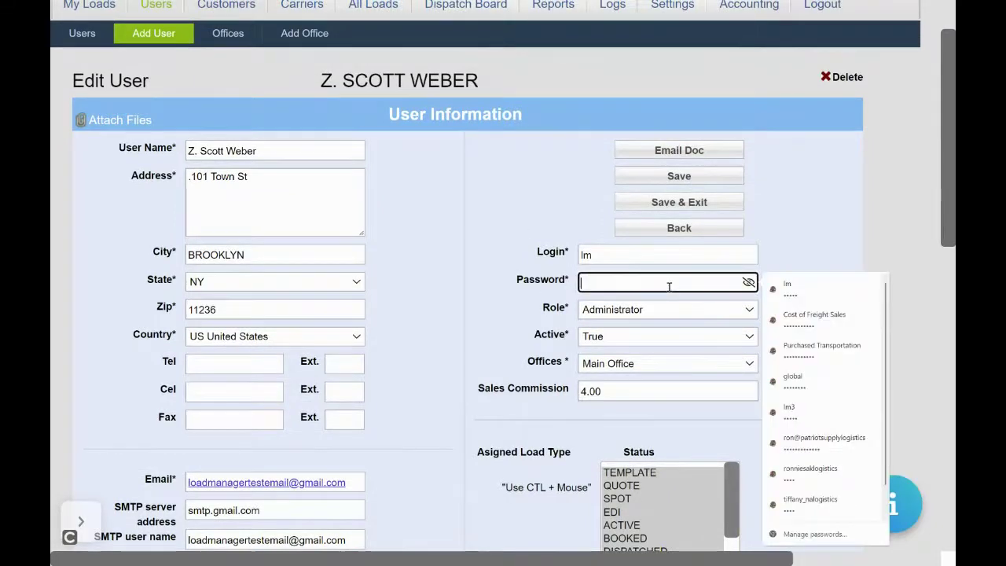
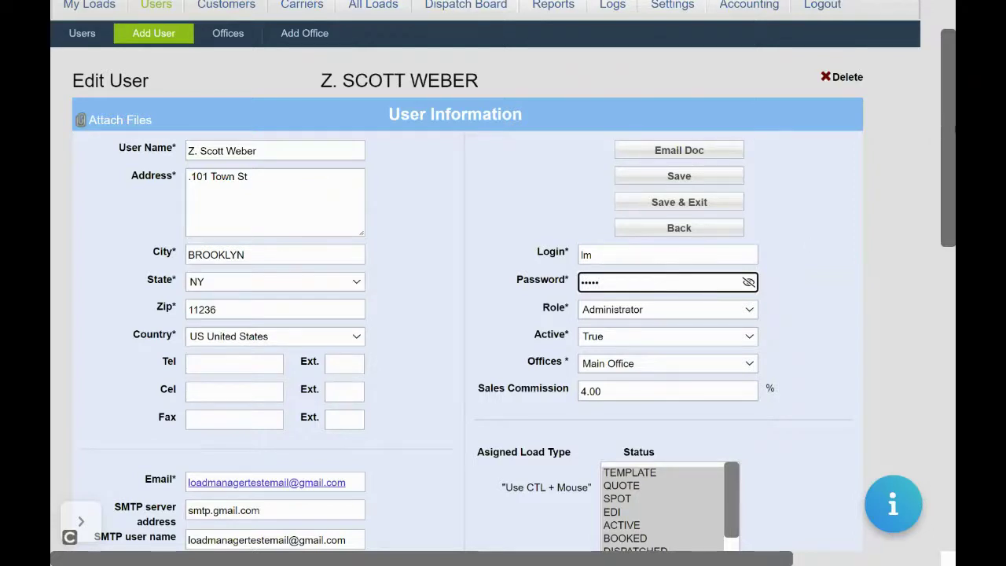
drag(951, 131, 925, 253)
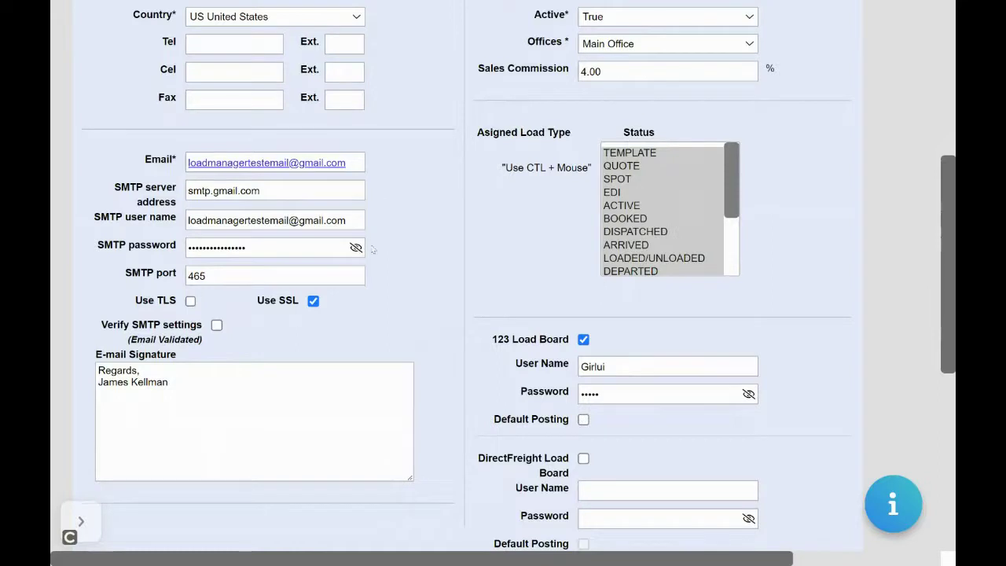
Step: Enable Verify SMTP settings, save the user, and highlight the 'SMTP settings are valid' message
click(216, 325)
scroll(950, 225, up, 5)
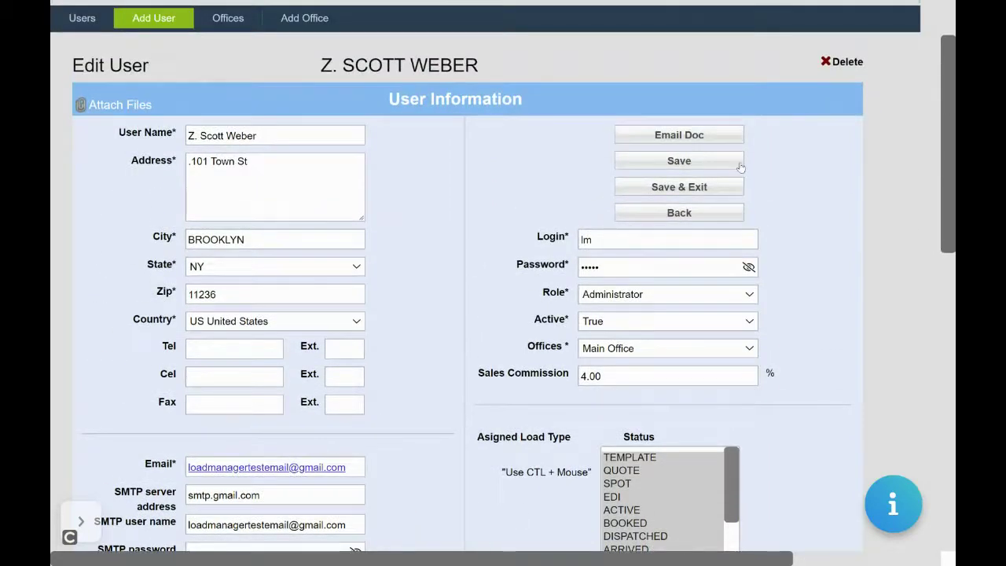
click(739, 162)
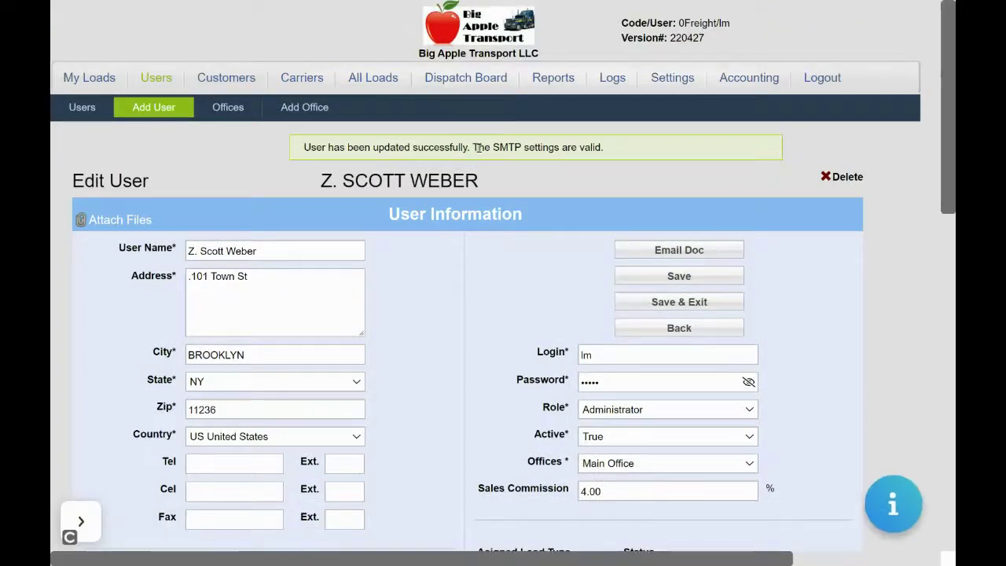
drag(476, 147, 607, 147)
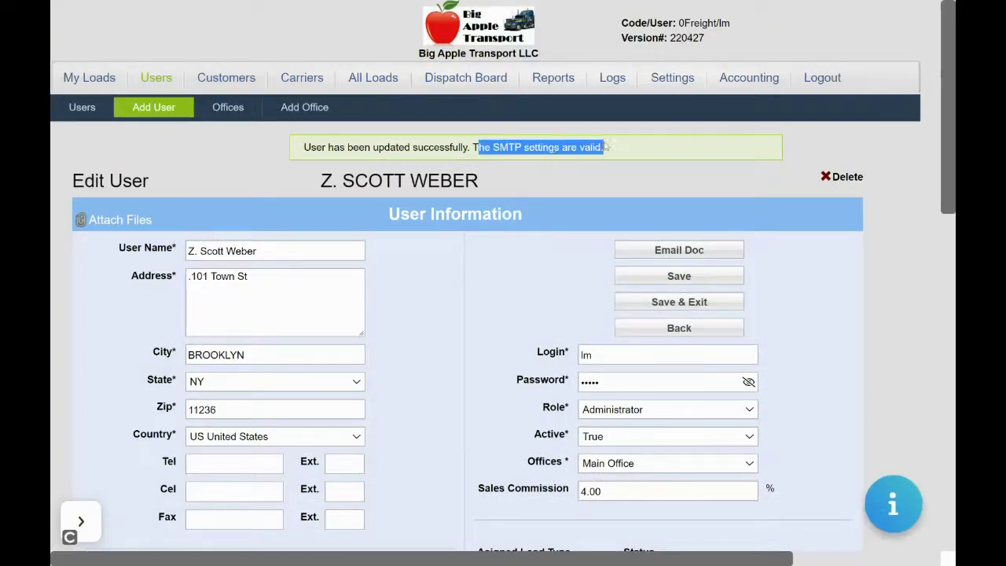
click(595, 177)
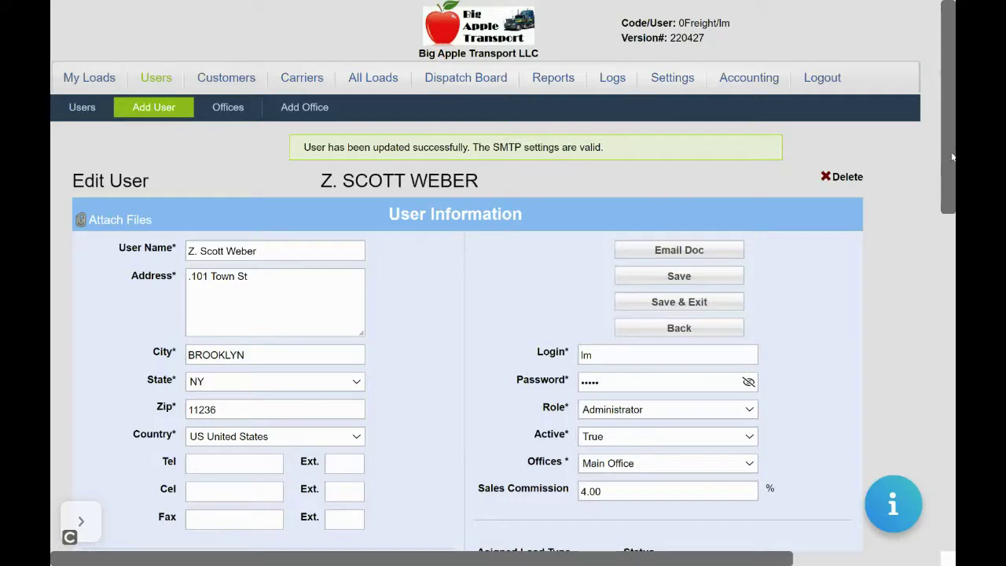
drag(950, 157, 919, 271)
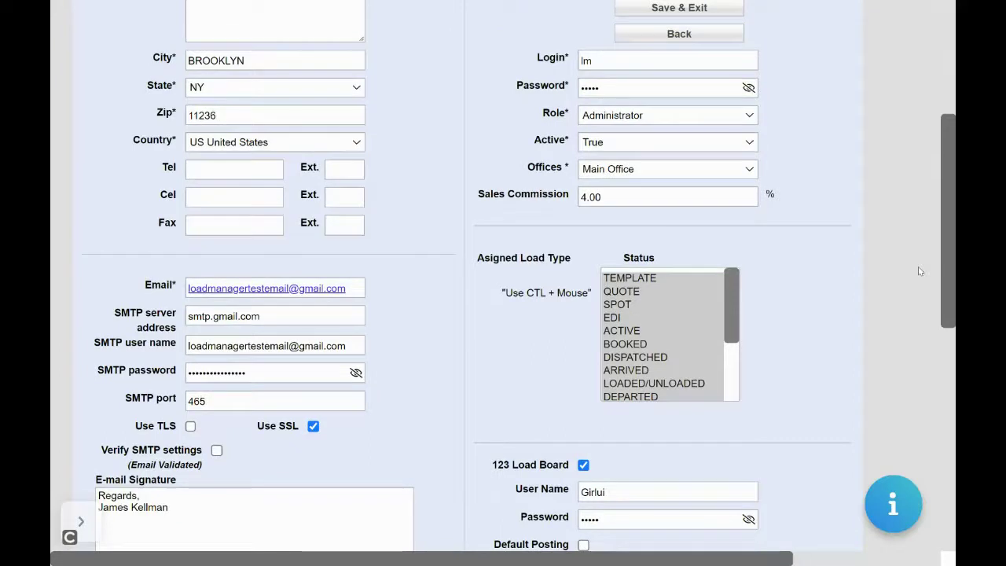
click(892, 503)
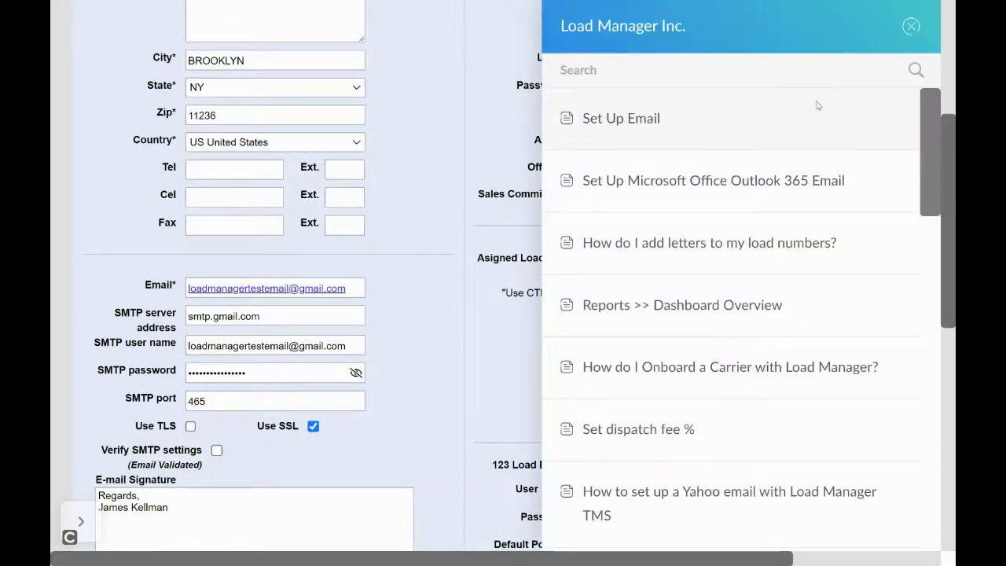
click(759, 130)
drag(930, 122, 930, 52)
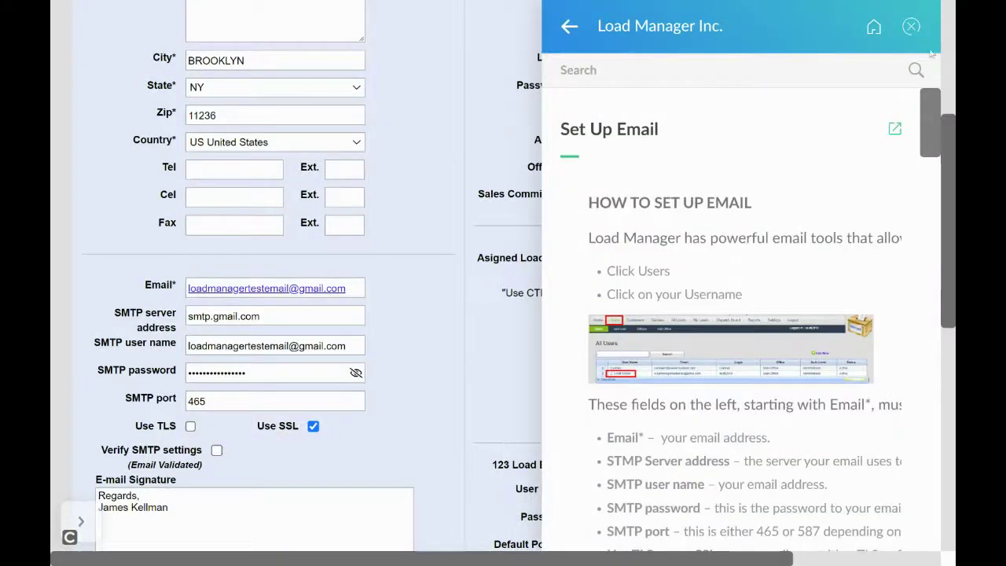
click(710, 66)
text(gmail)
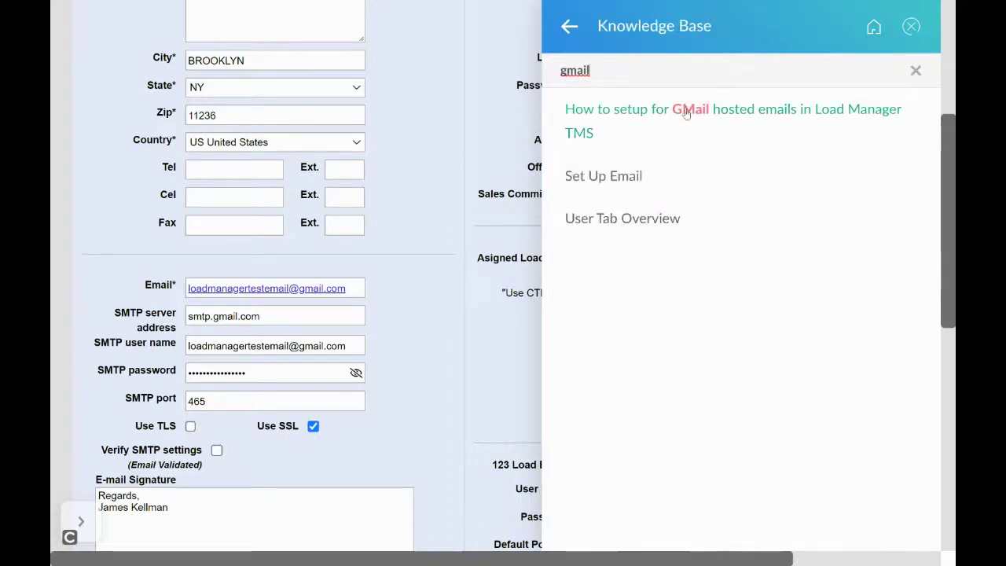
click(685, 112)
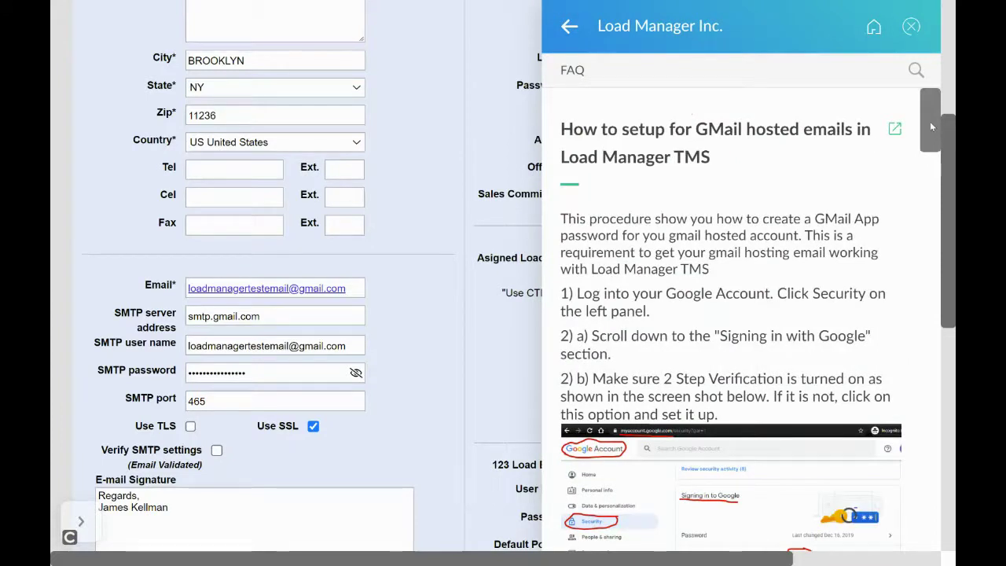
drag(929, 121, 947, 499)
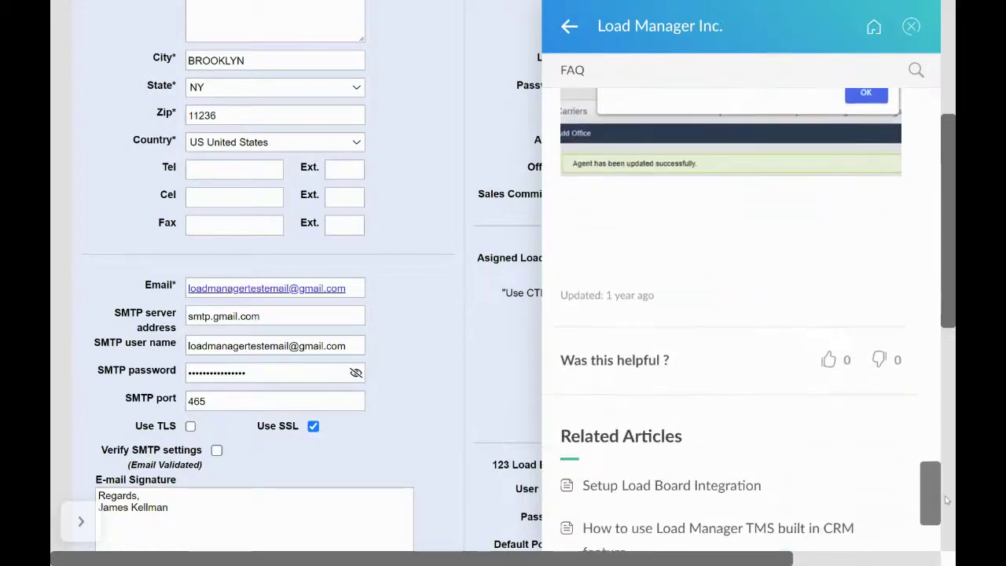
click(910, 26)
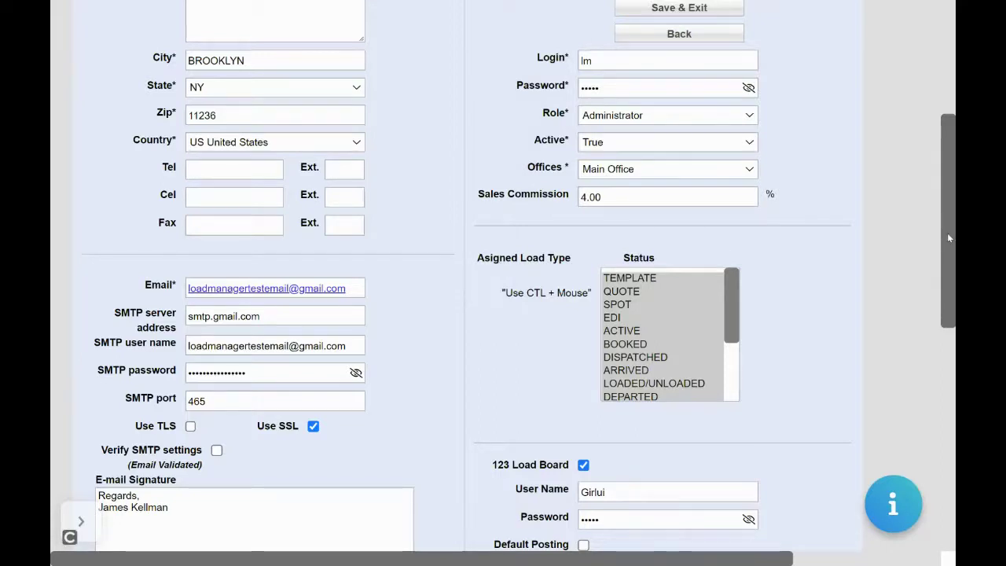
Step: Review the load board credential sections, focus the Internet Truck Stop field, then return to the top of the form
drag(947, 235, 942, 302)
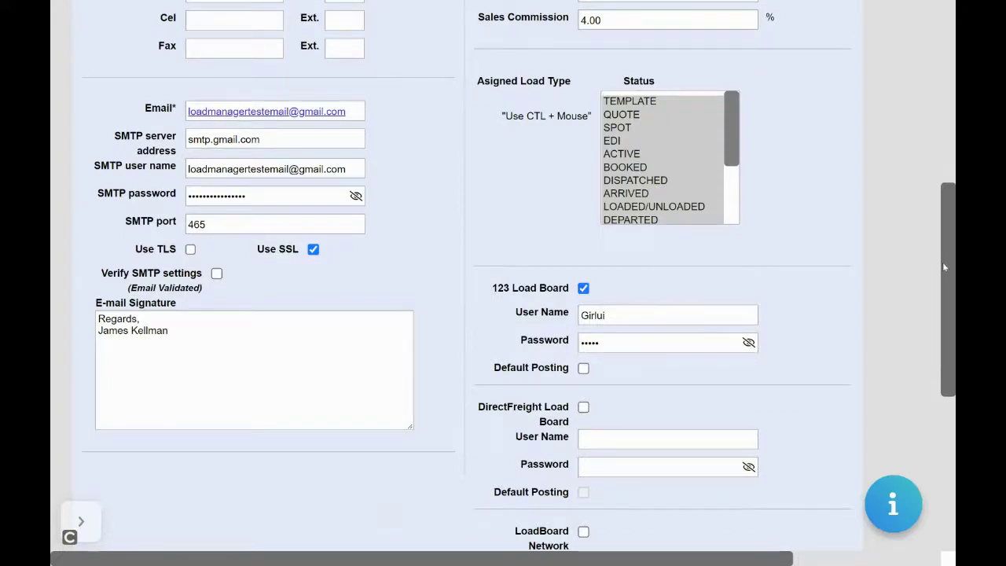
drag(944, 265, 938, 361)
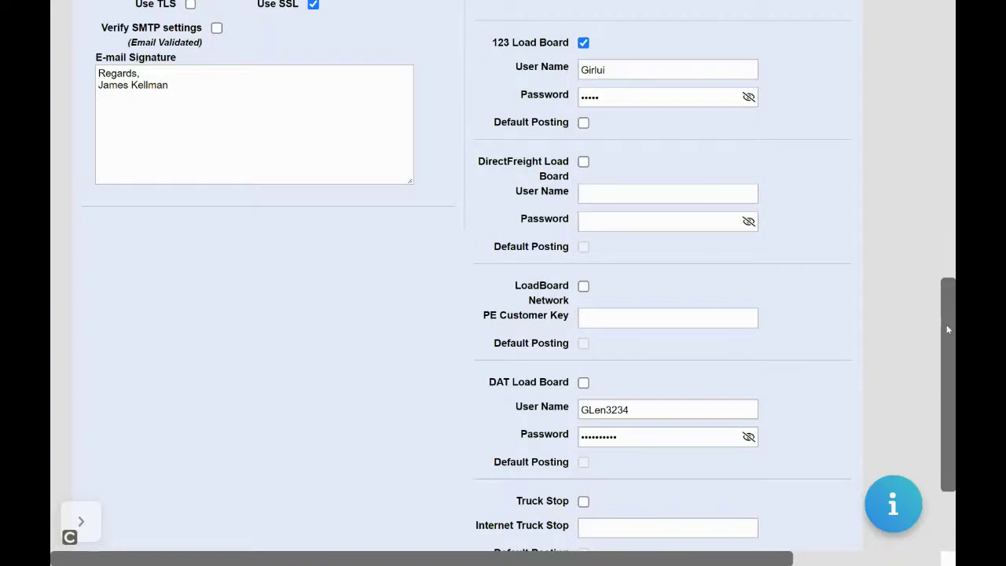
drag(948, 329, 941, 383)
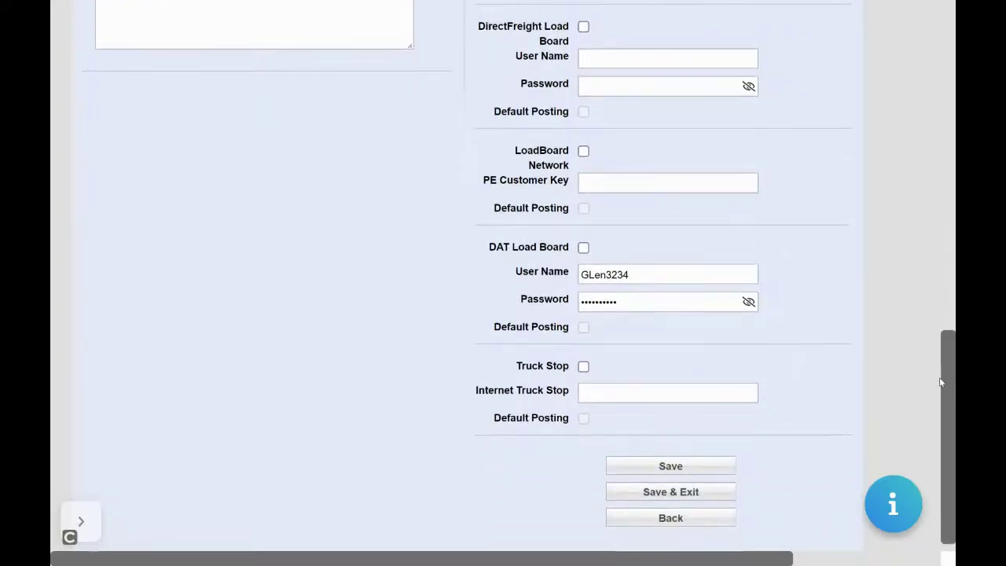
click(591, 390)
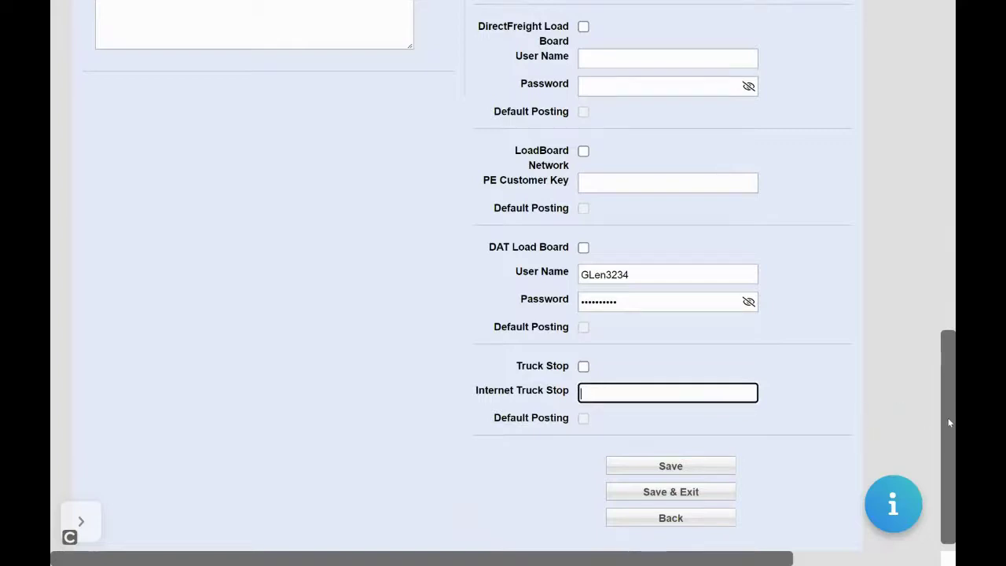
drag(947, 422, 936, 92)
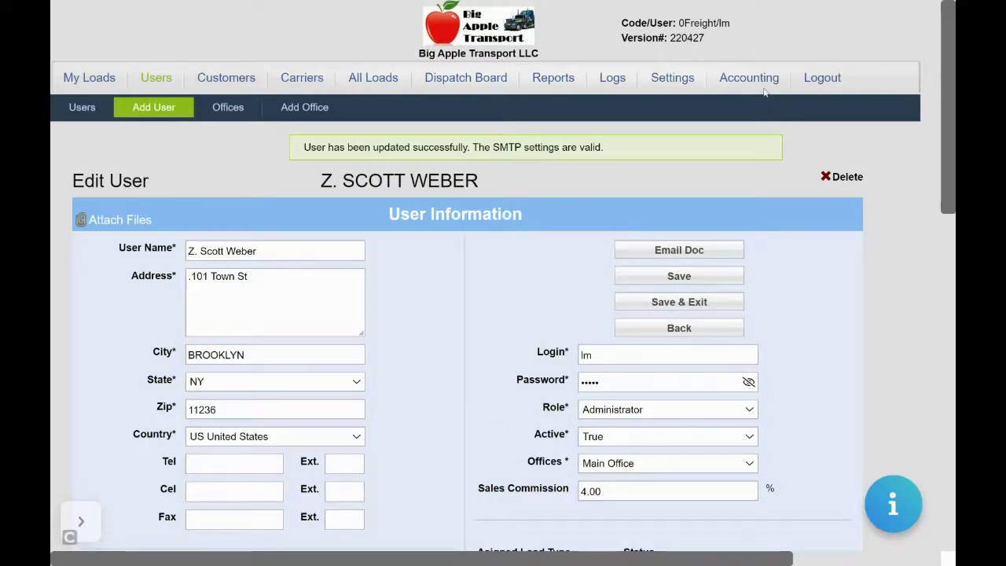
Step: Save the user again and go to Settings > Onboard Carrier Setup > Configuration Options
click(651, 281)
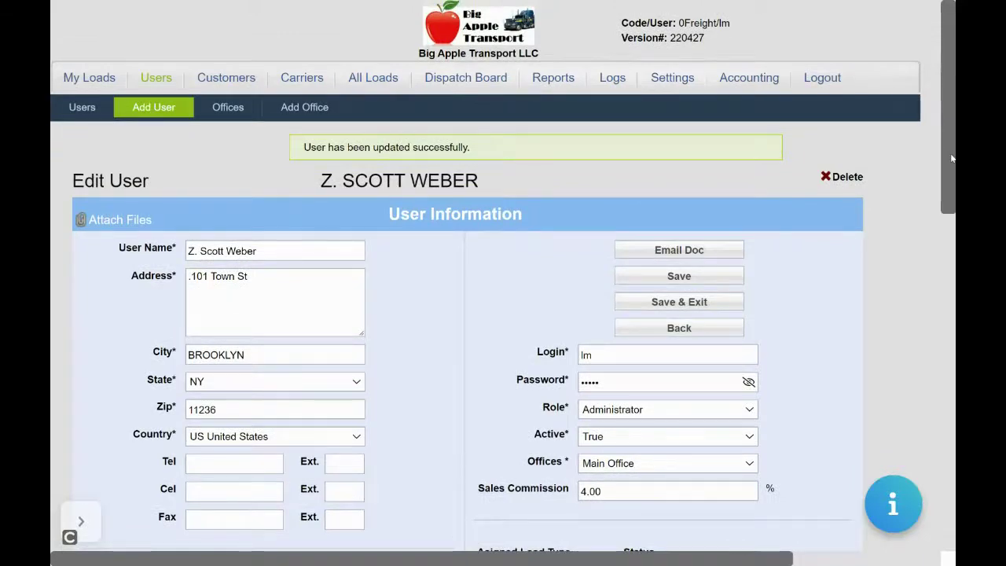
click(677, 86)
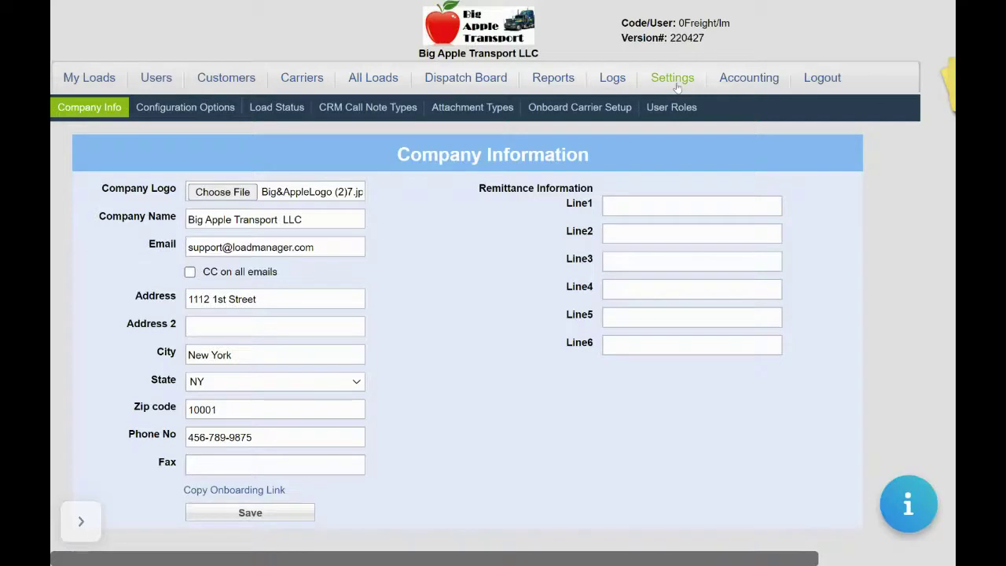
click(592, 108)
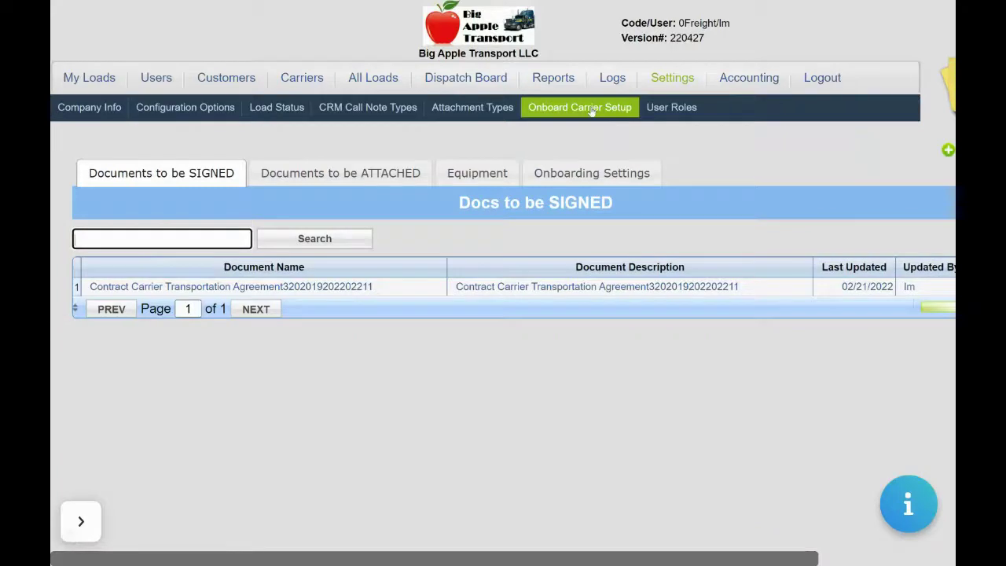
click(198, 121)
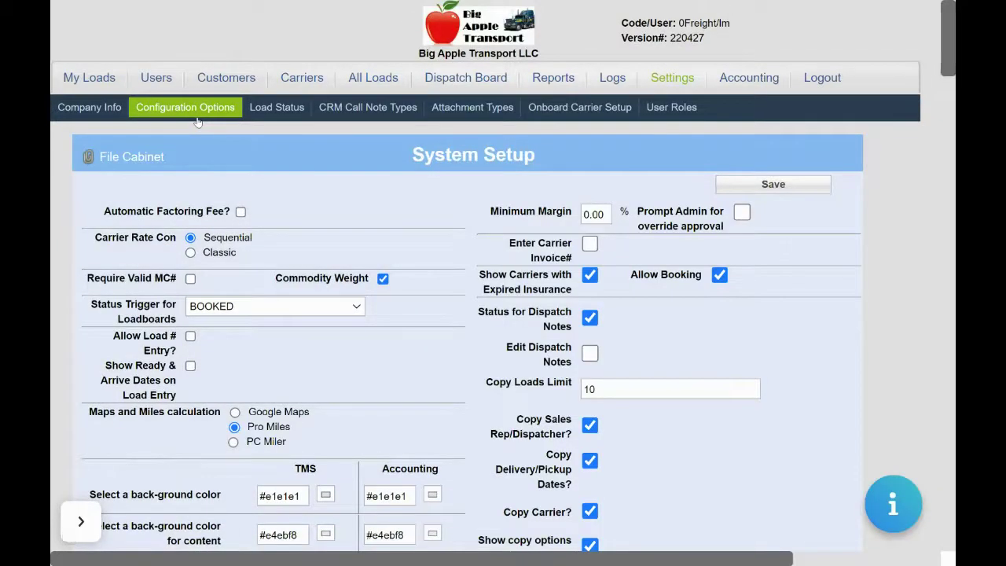
Step: Upload the Dispatcher Agreement and Carrier Profile .docx templates to the File Cabinet as Carrier documents
click(137, 162)
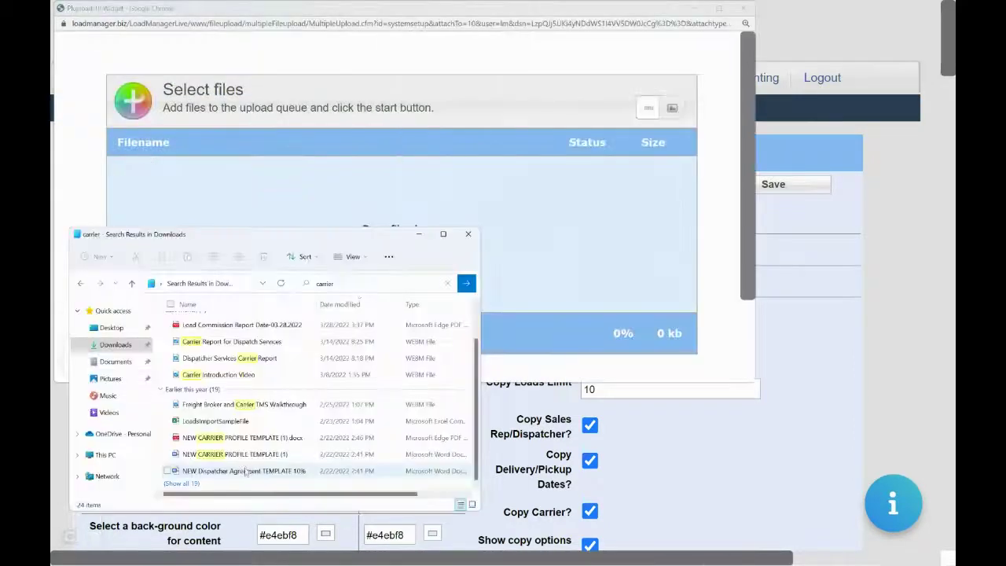
drag(246, 471, 473, 198)
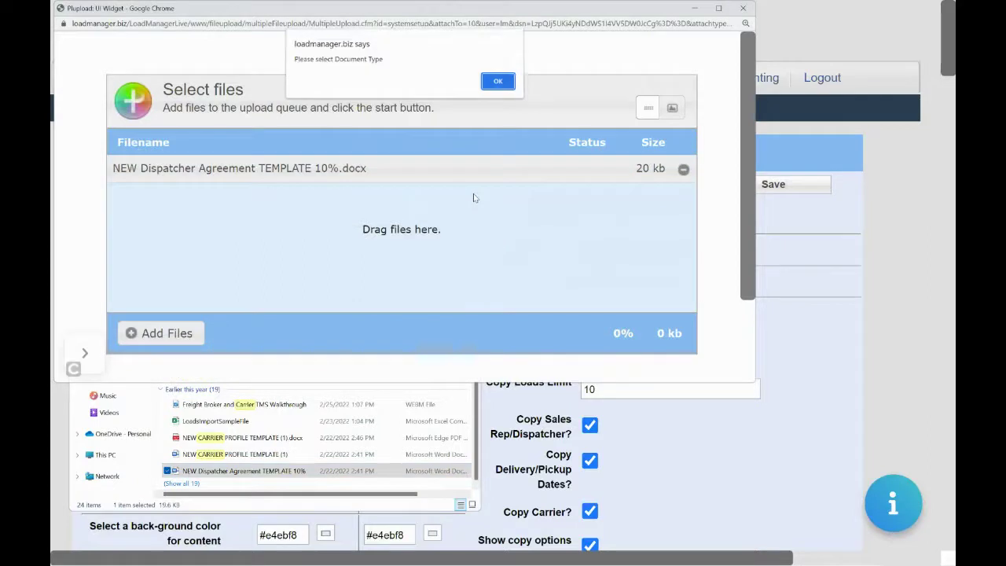
click(495, 82)
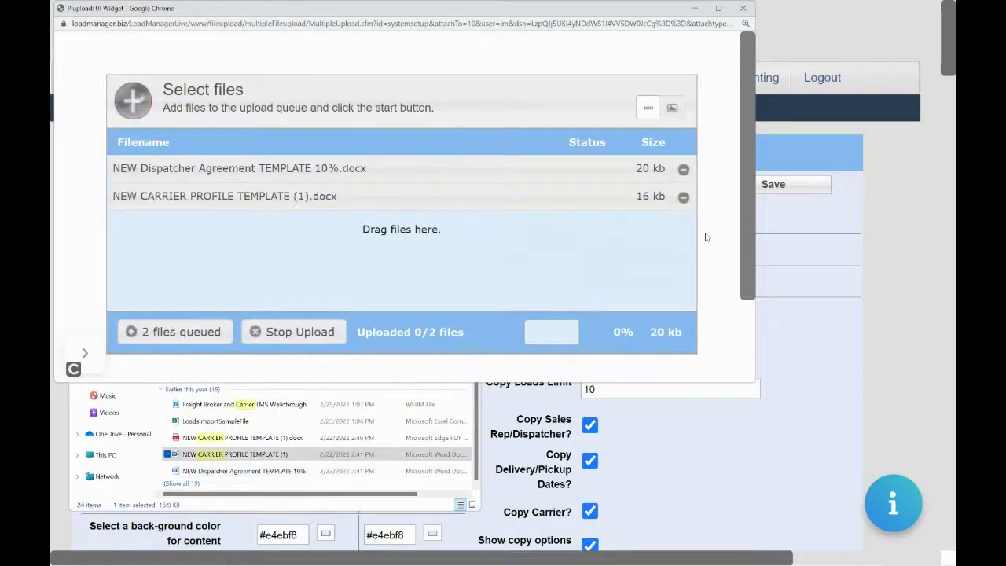
drag(741, 245, 741, 331)
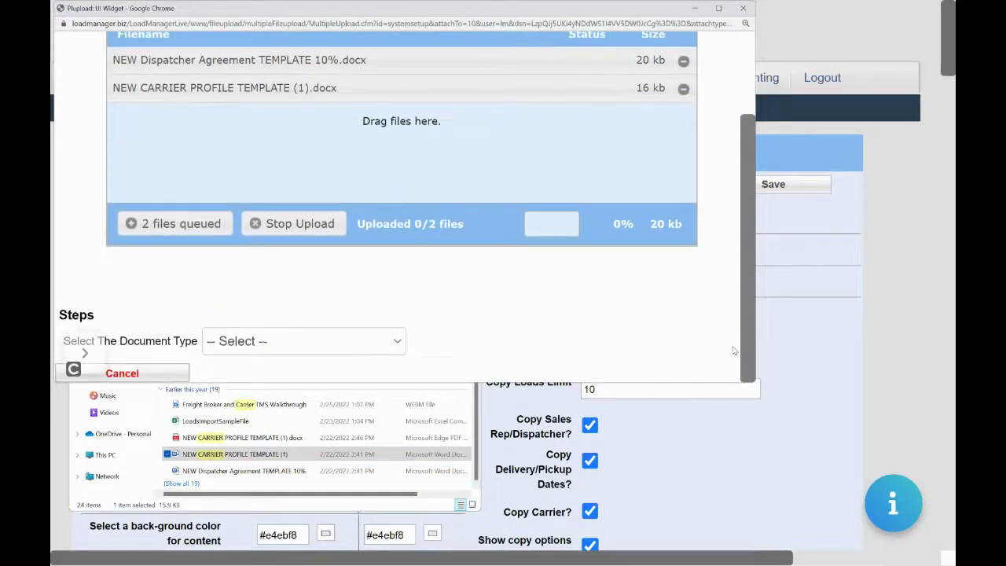
click(314, 350)
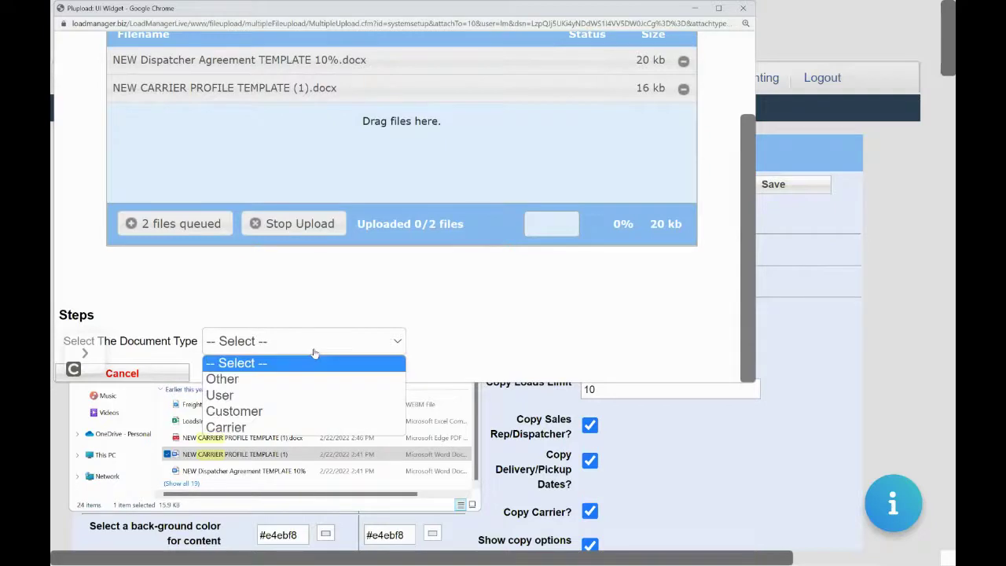
click(272, 426)
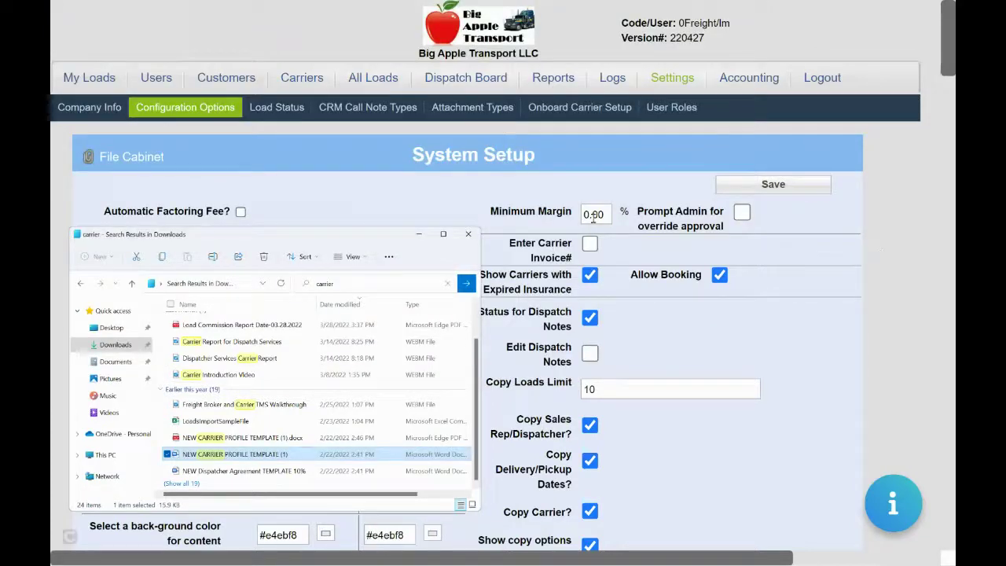
click(475, 235)
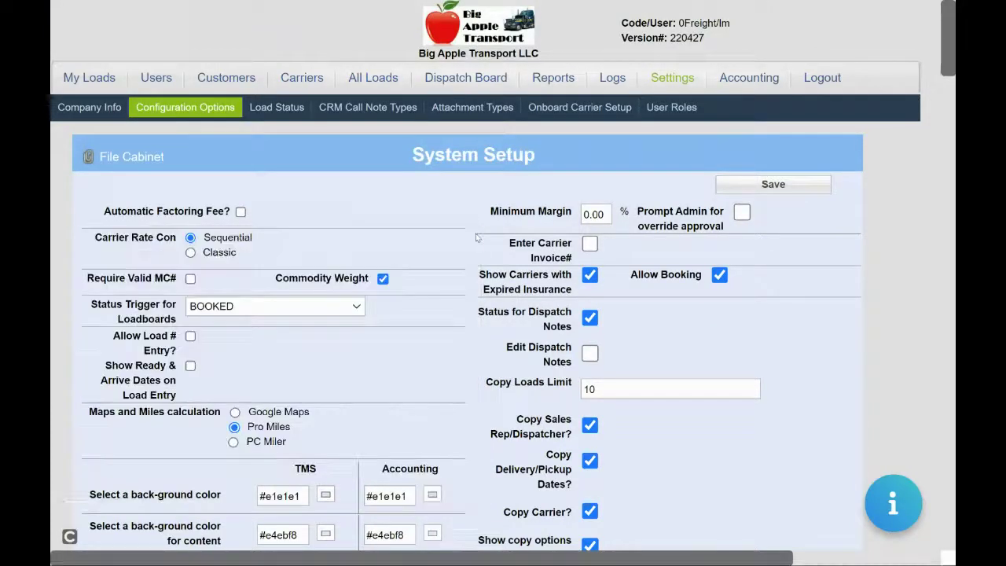
scroll(929, 283, down, 15)
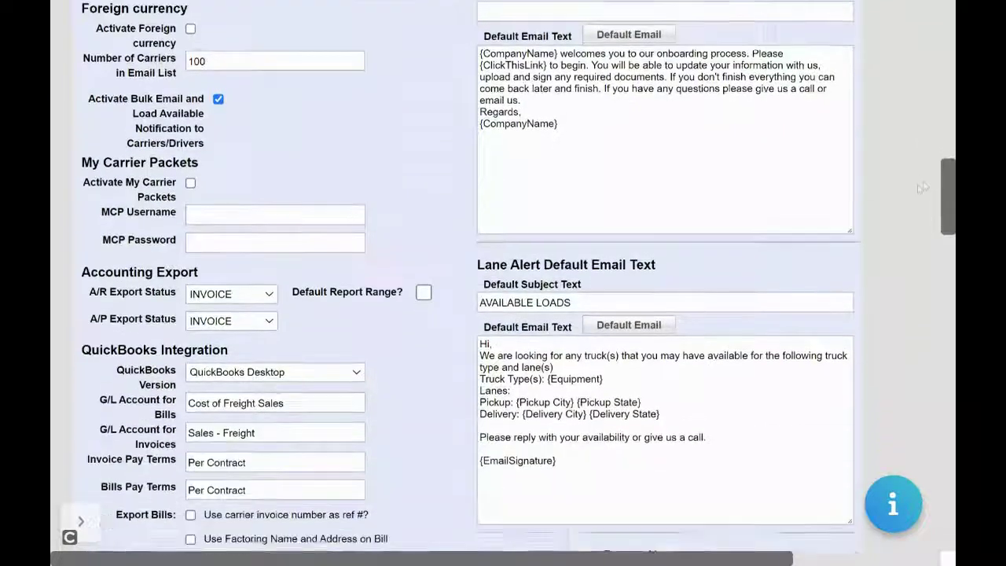
scroll(930, 283, down, 5)
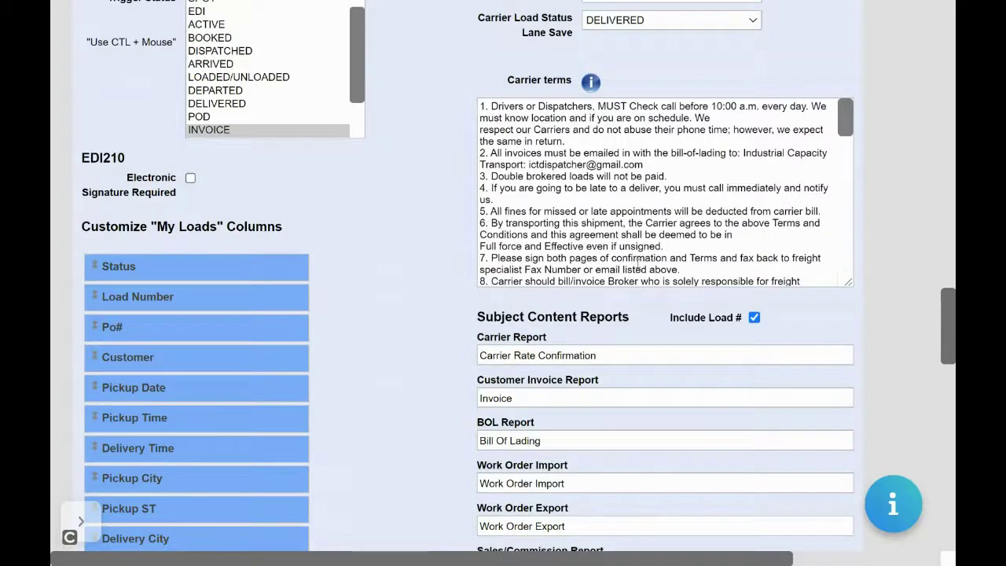
click(847, 122)
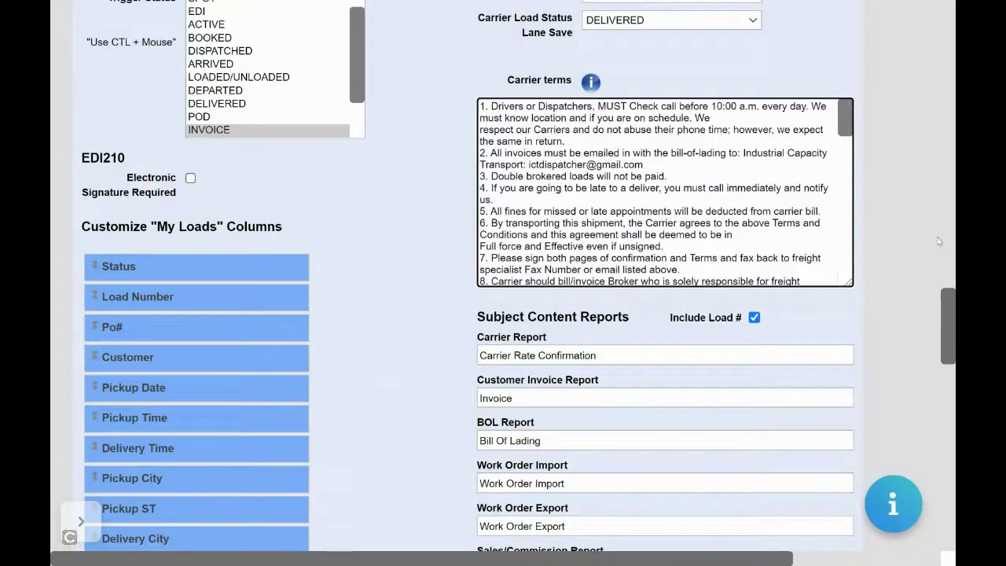
scroll(950, 316, up, 20)
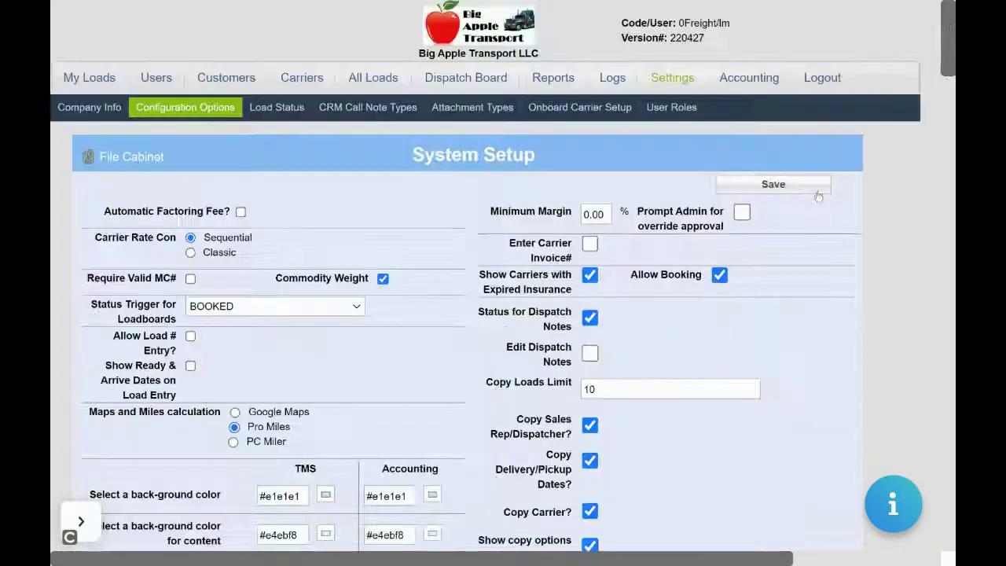